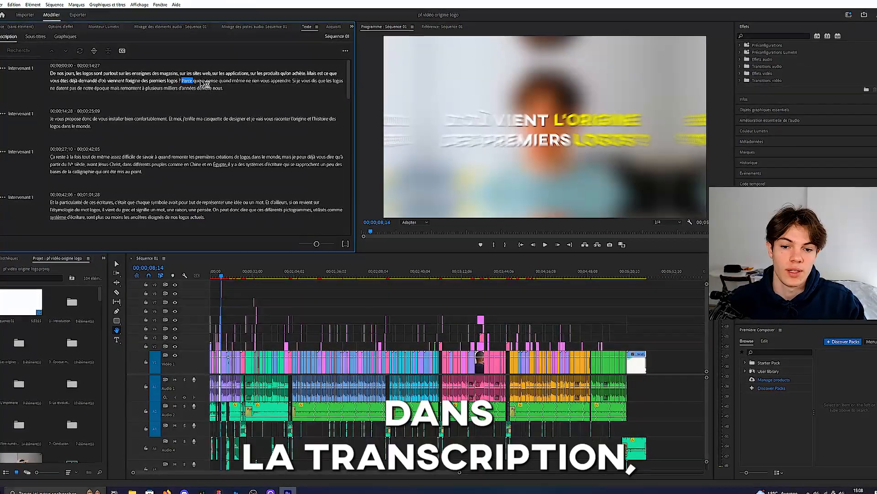
Open the first transcript paragraph for text editing at the words "Parce que" and leave it
double_click(198, 81)
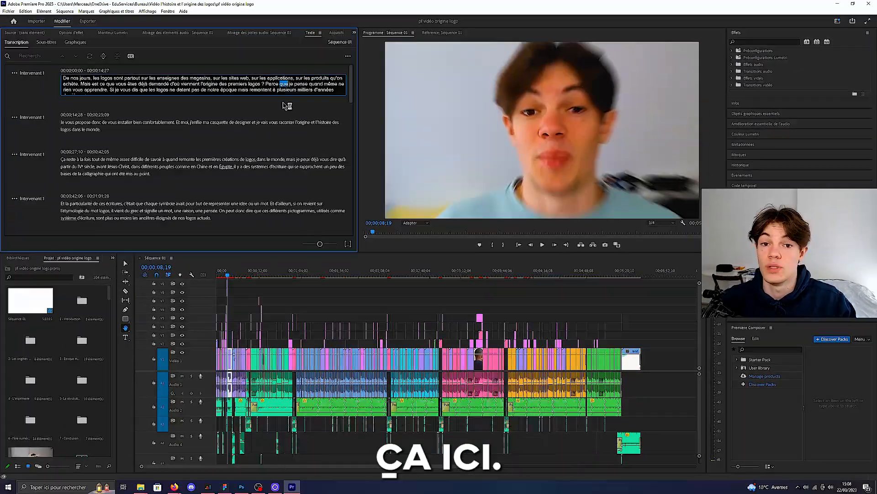
click(283, 105)
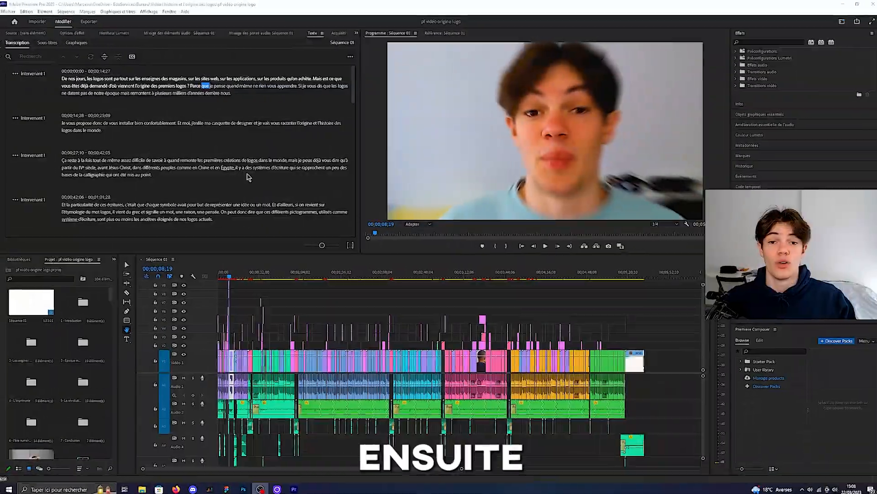
Create captions from the transcript with a maximum length of 7 characters and a minimum duration of 1.2 seconds
click(348, 55)
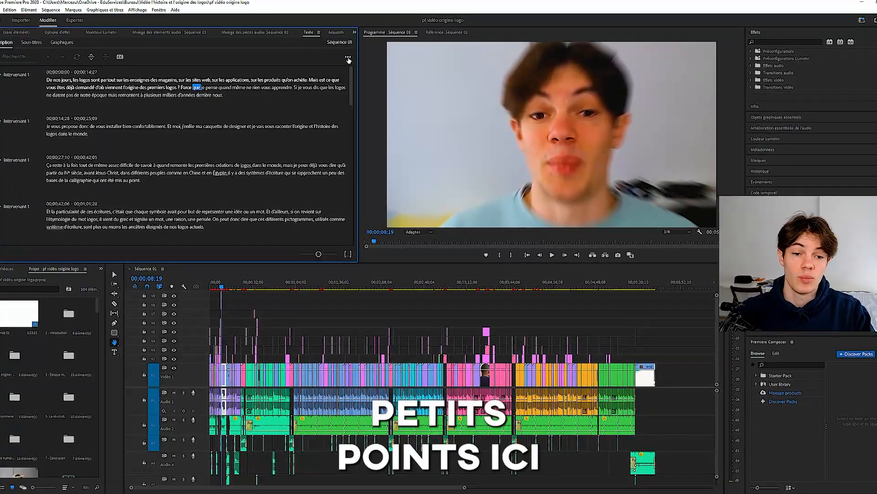
click(348, 59)
click(308, 83)
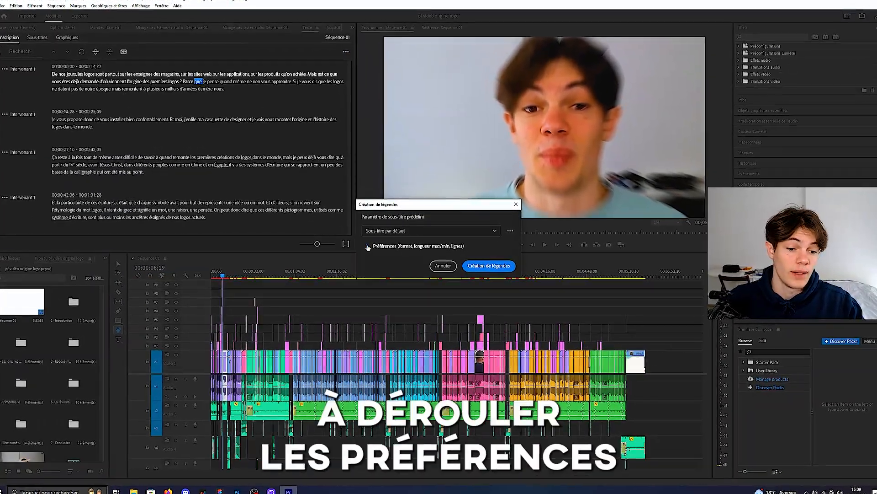
click(368, 247)
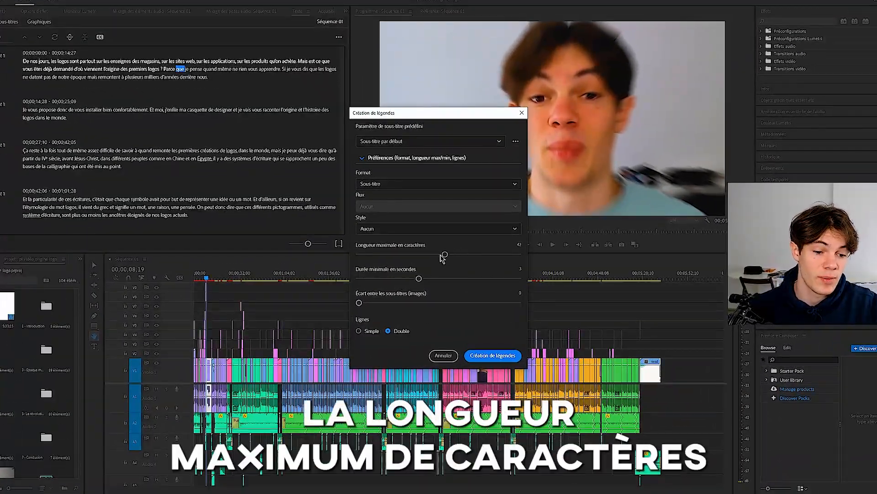
drag(443, 255, 348, 249)
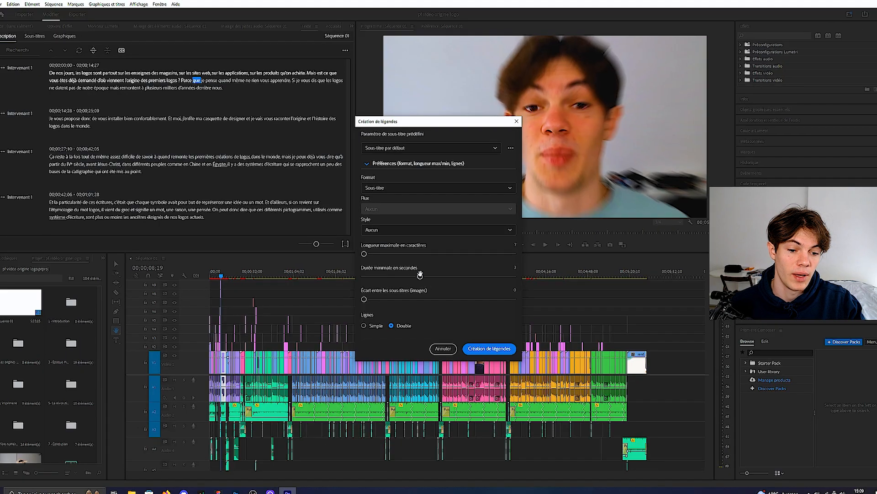
drag(420, 276, 366, 275)
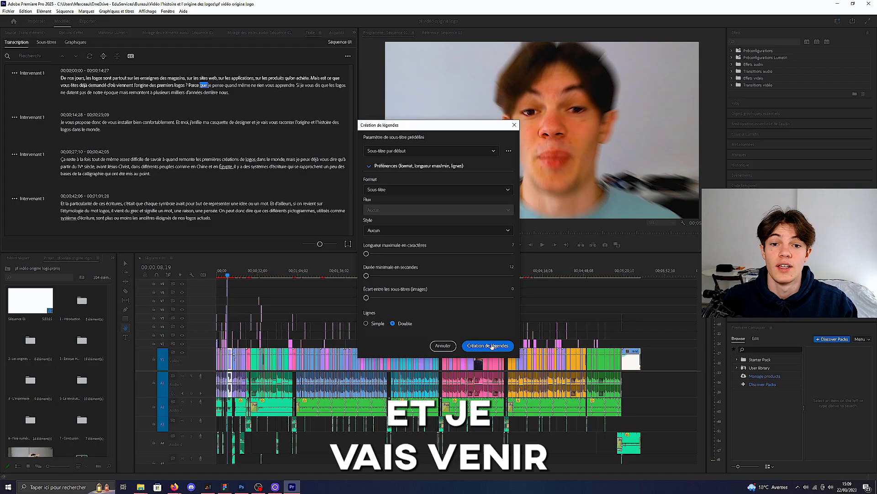
click(488, 345)
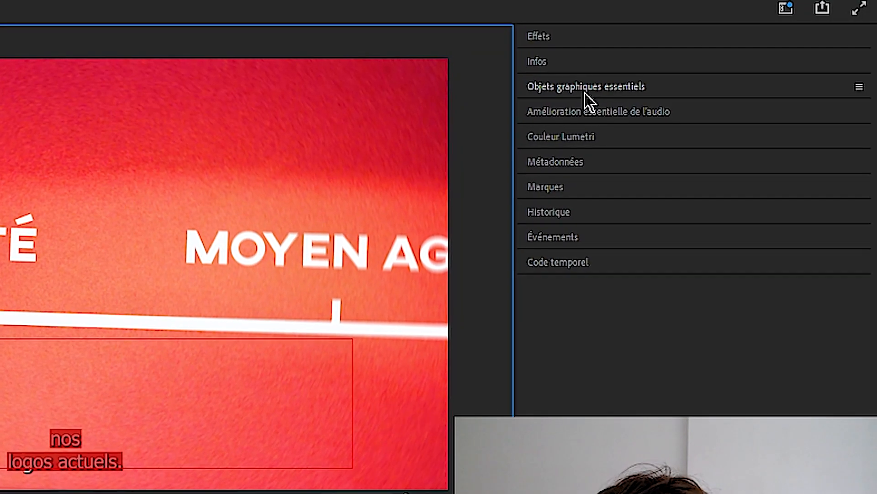
Set the font of the "nos logos actuels." subtitle to AXIS and its size to 80
click(586, 92)
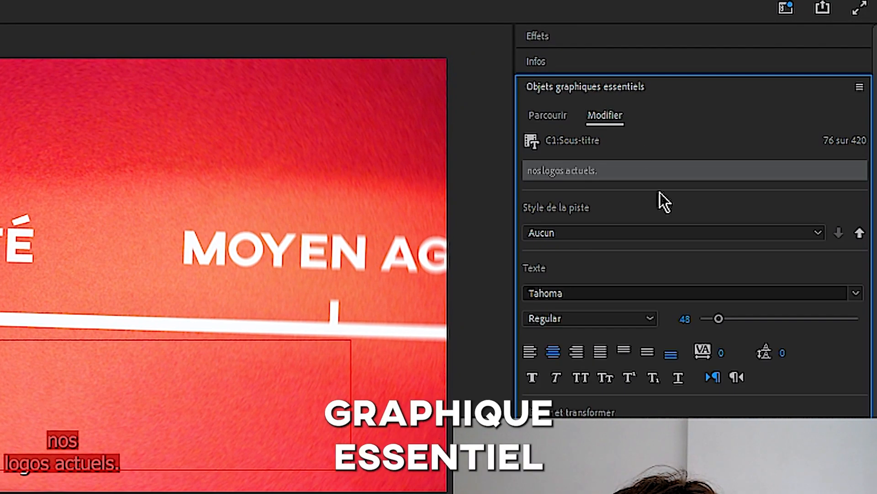
scroll(628, 407, down, 5)
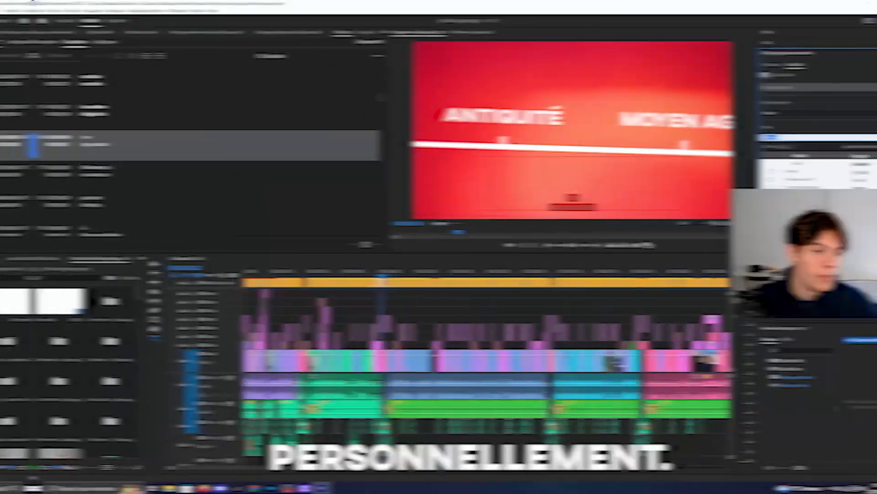
click(766, 135)
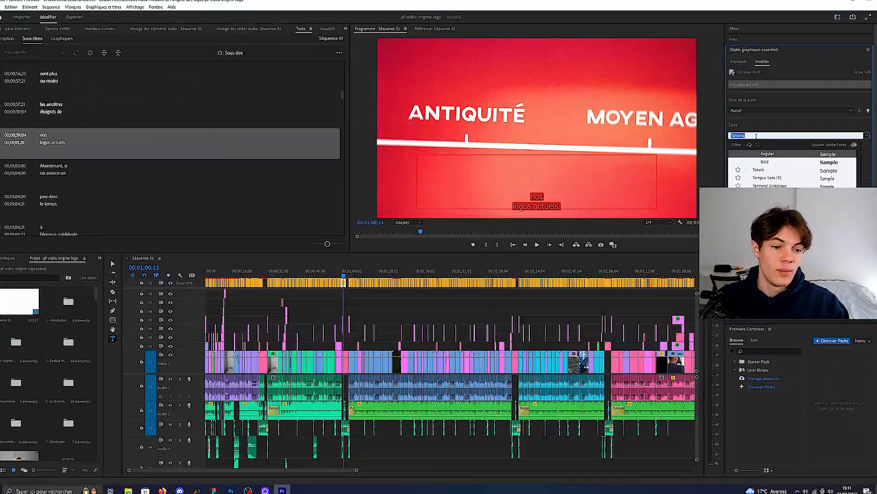
text(a)
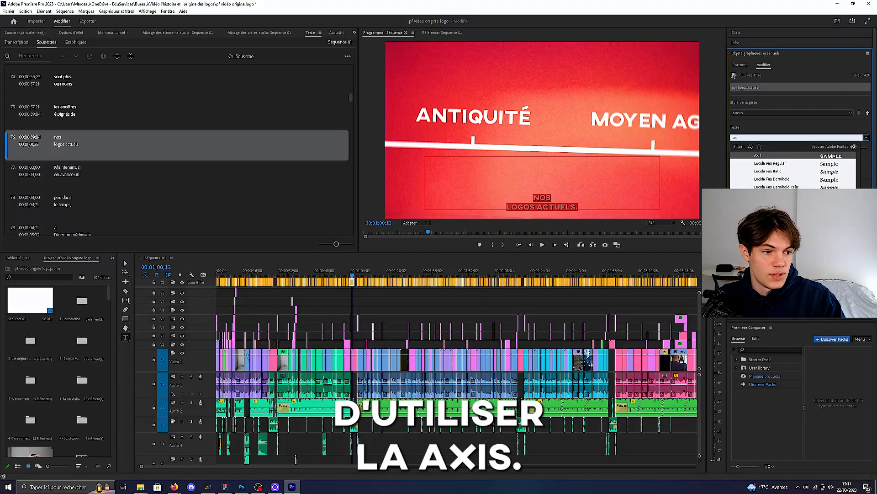
text(x)
click(766, 158)
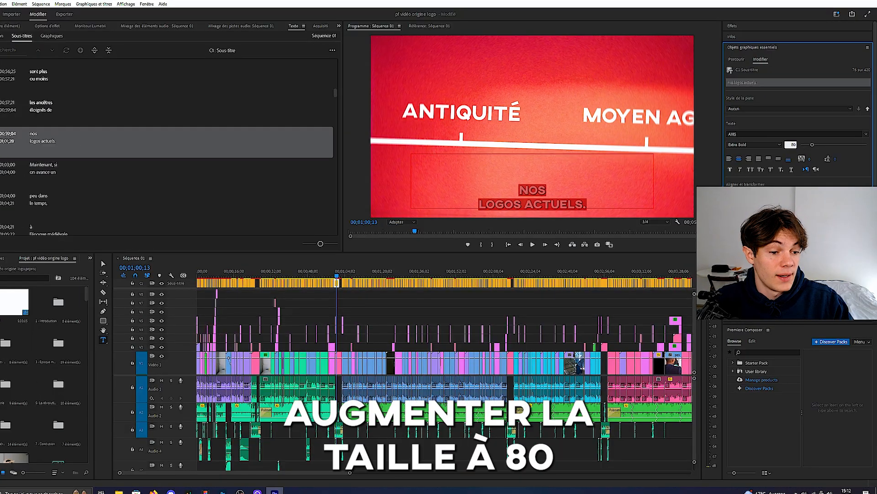
key(Return)
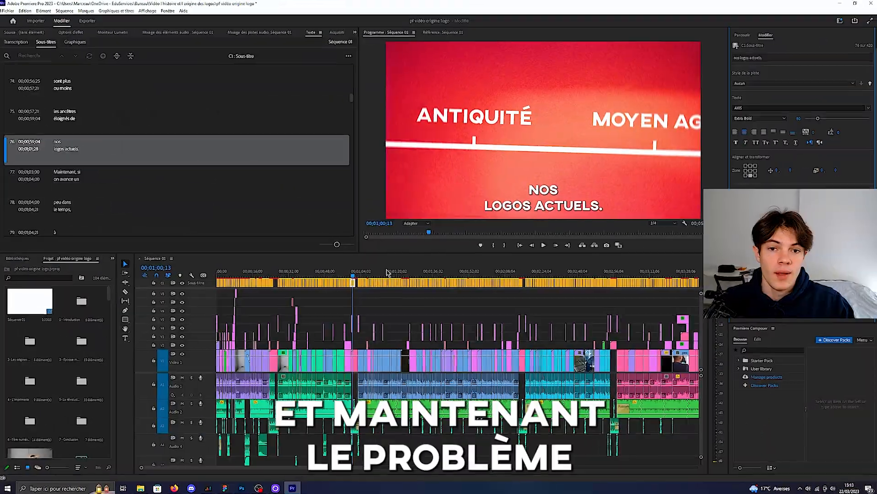
Create a track style from the formatted subtitle to apply its look to the whole caption track
drag(350, 278, 356, 278)
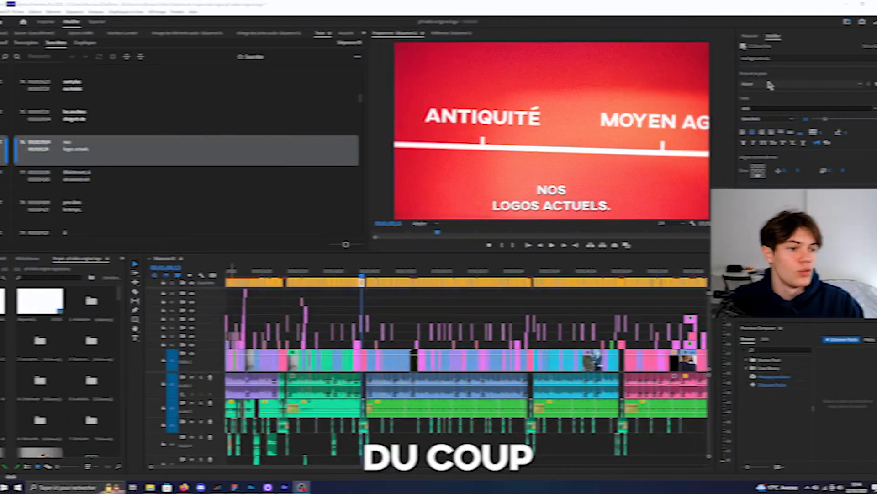
click(756, 83)
click(509, 176)
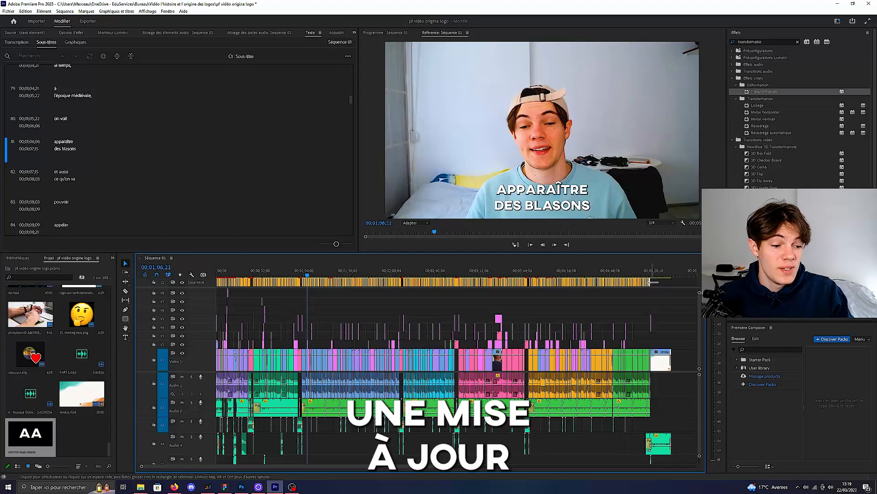
Select all captions on the subtitle track and upgrade them to graphics
drag(650, 283, 370, 288)
drag(220, 279, 198, 294)
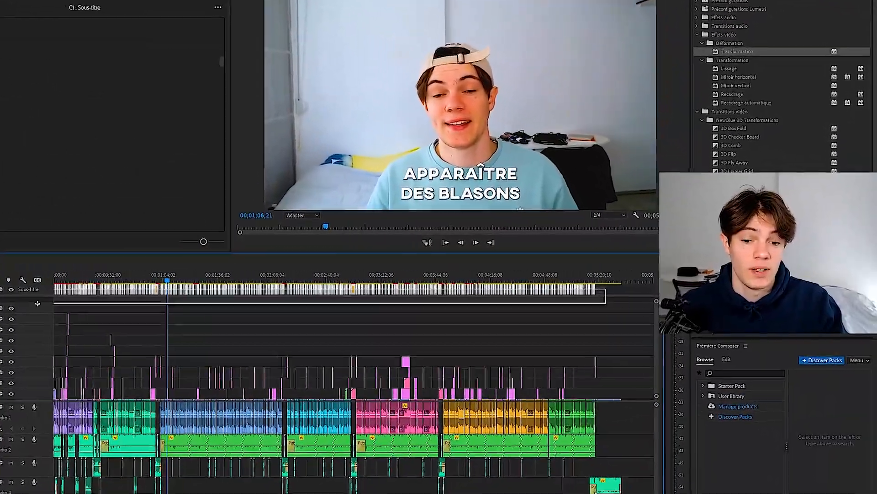
drag(672, 282, 169, 282)
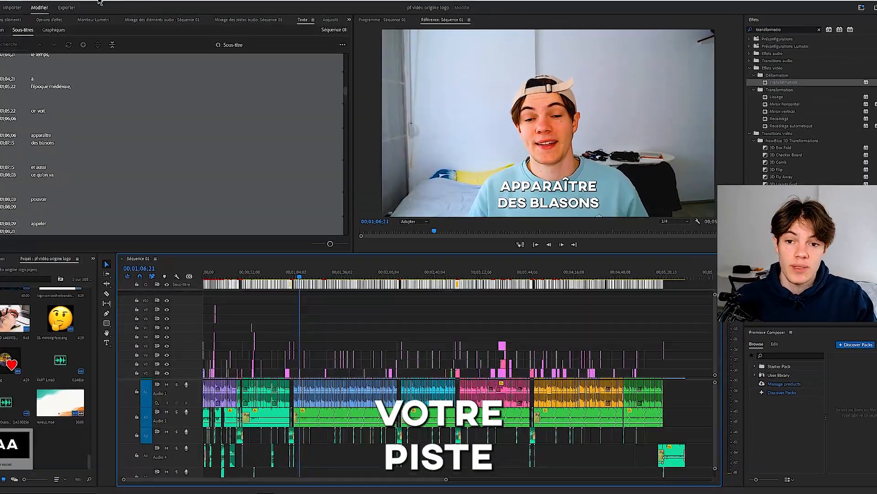
click(225, 25)
click(242, 25)
click(259, 25)
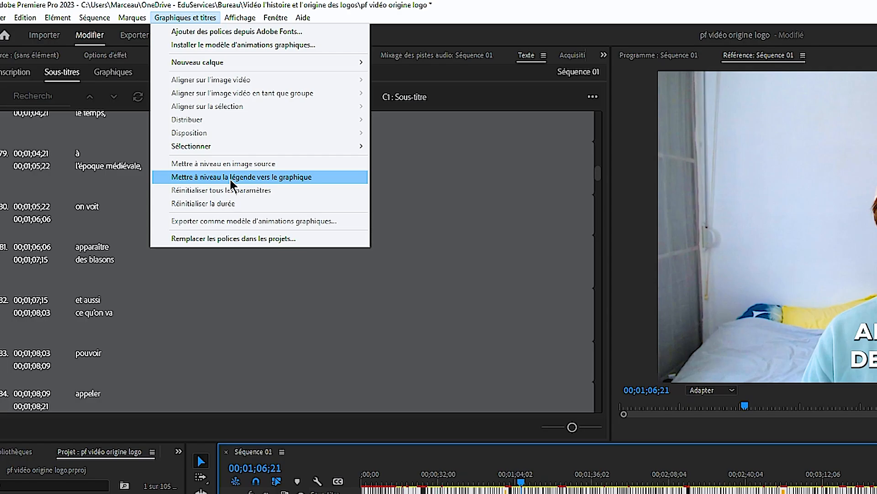
click(229, 178)
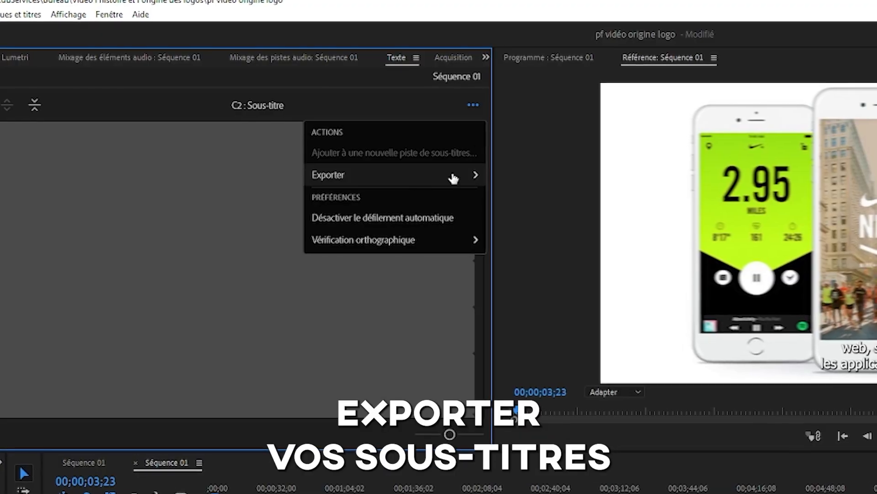
Switch to the web browser and search for "srt2"
mouse_move(358, 177)
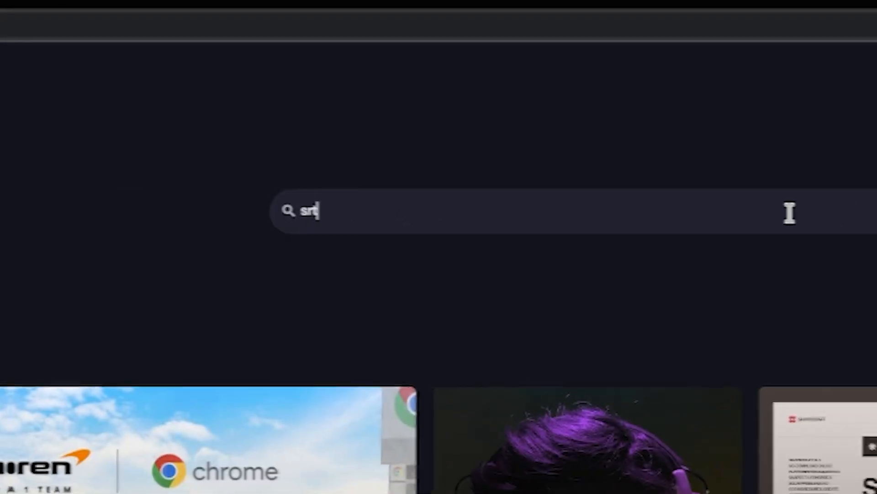
text(2)
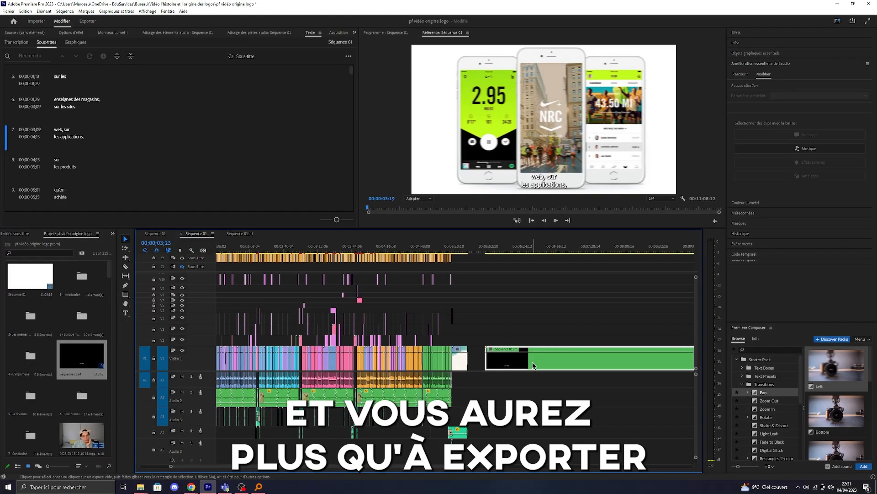
Open the "Séquence 01.srt" clip placed after the edit on the Premiere Pro timeline
double_click(534, 366)
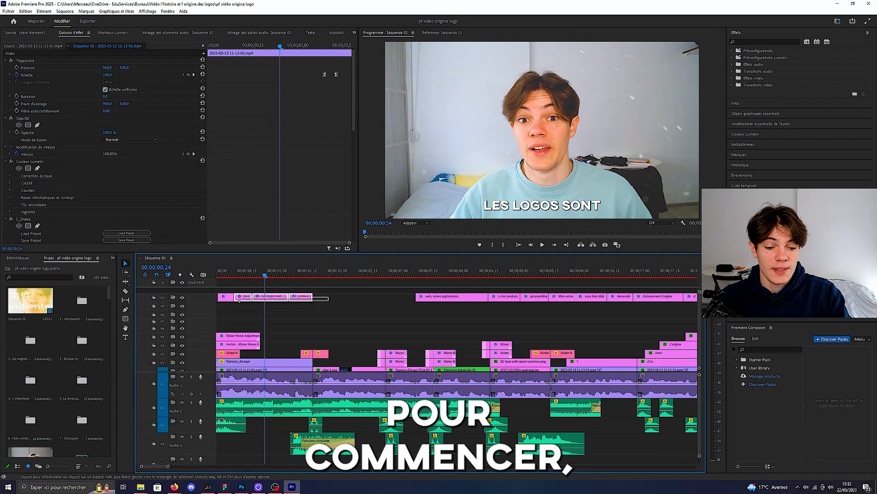
Set the vector motion scale of the first subtitle graphic to 0 at 00;00;00;01
drag(325, 297, 219, 305)
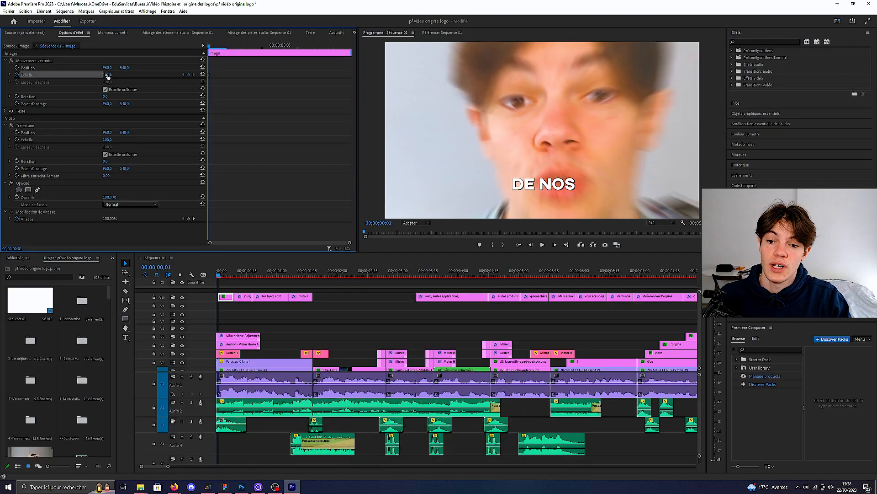
text(0)
key(Return)
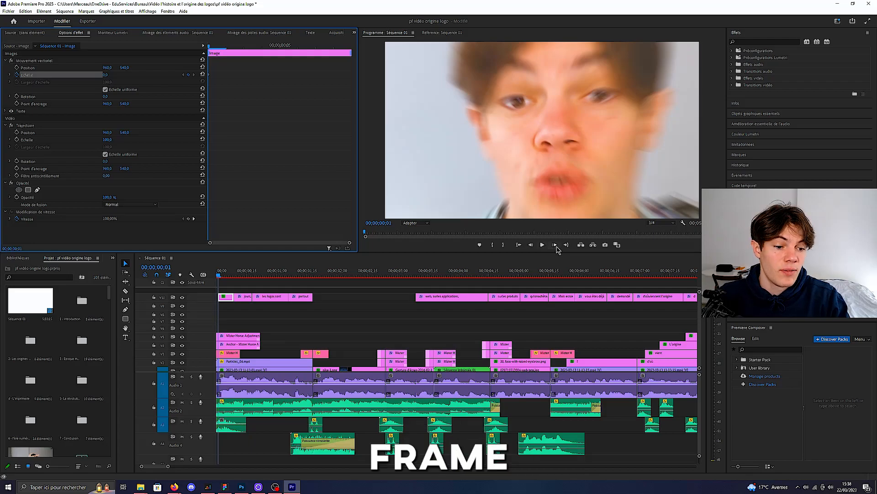
Add a vector motion scale keyframe of 100 at 00;00;00;05 and apply Progressif interpolation to the scale animation
click(555, 246)
click(555, 246)
click(556, 246)
click(556, 246)
click(106, 75)
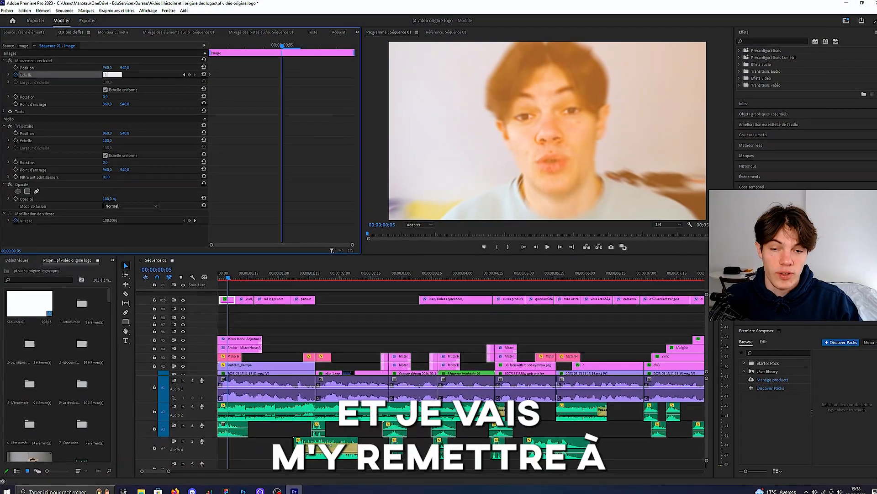
text(100)
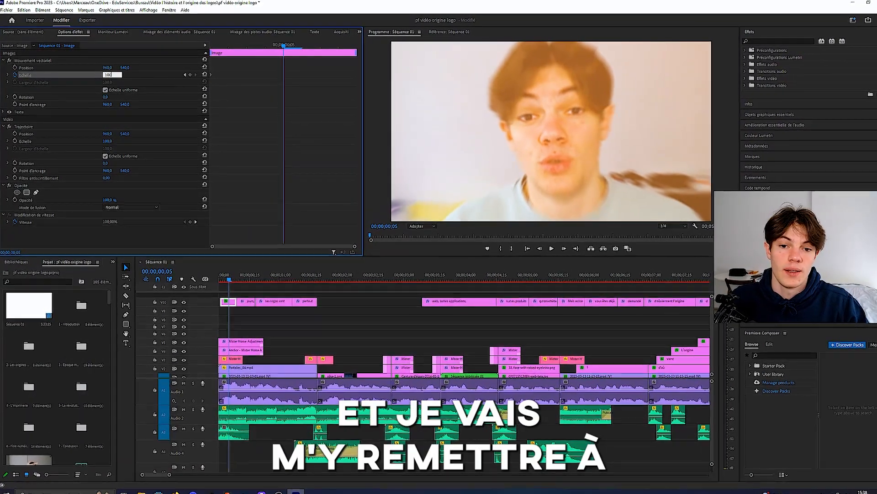
key(Return)
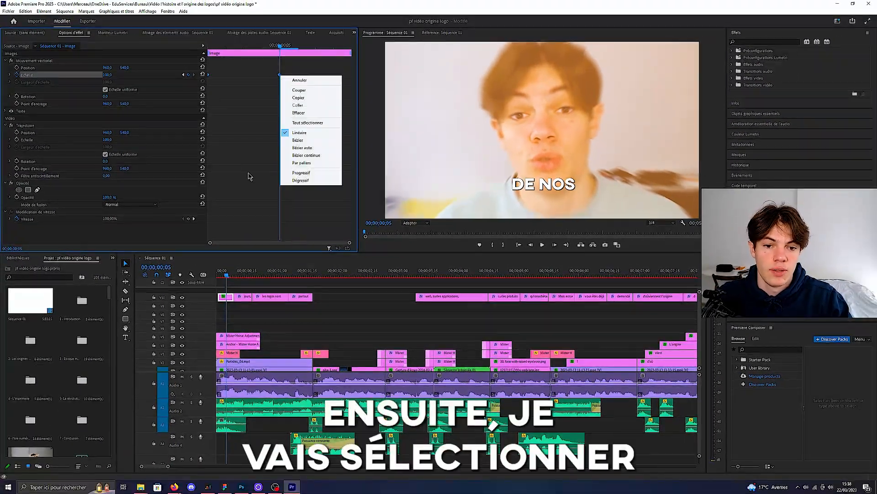
click(301, 172)
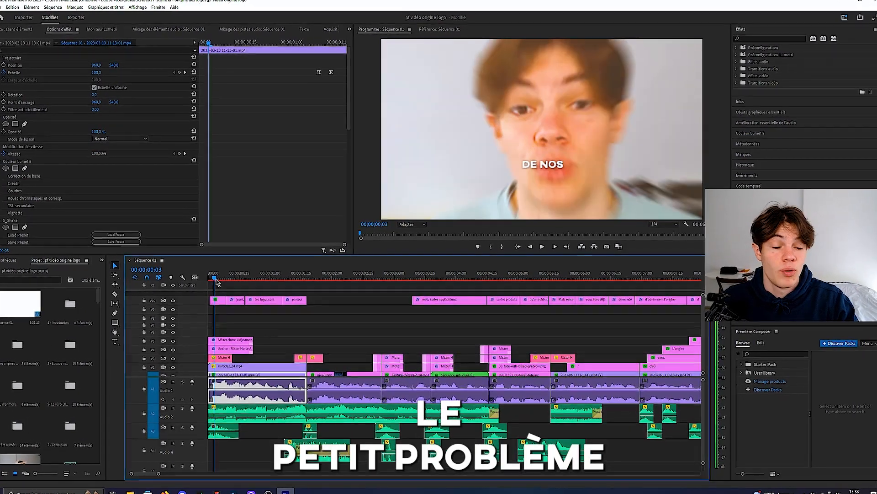
Move the vector motion anchor point of the first subtitle graphic onto its "DE NOS" text, at about 974.7, 870.3
drag(216, 279, 226, 281)
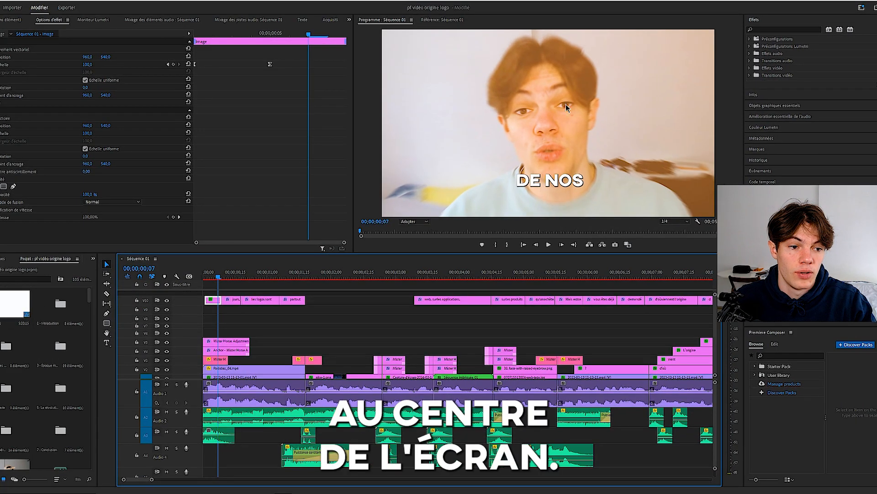
click(546, 122)
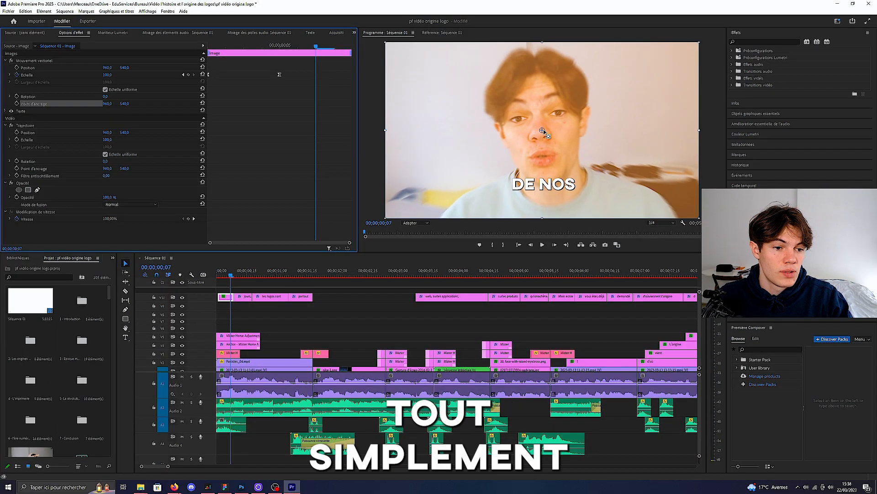
drag(227, 282, 223, 282)
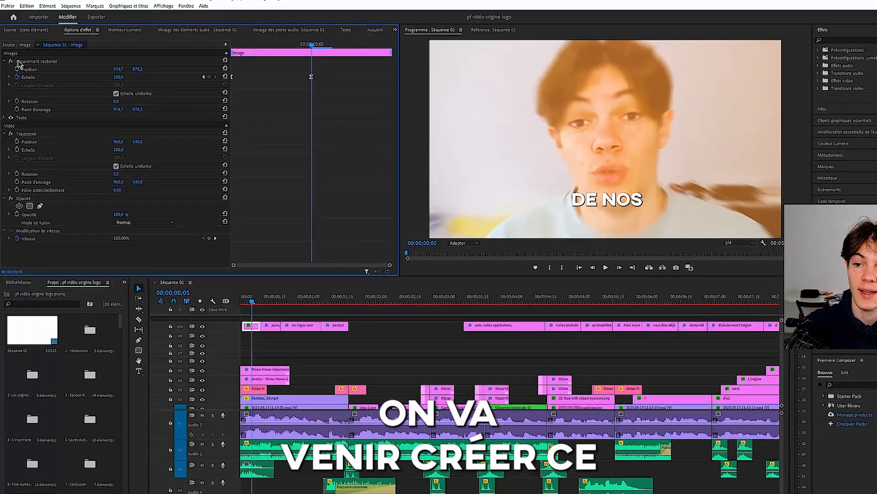
Save the vector motion animation as a preset named "zoom animation texte", using the "Ancrage au point d'entrée" type
right_click(32, 61)
click(52, 73)
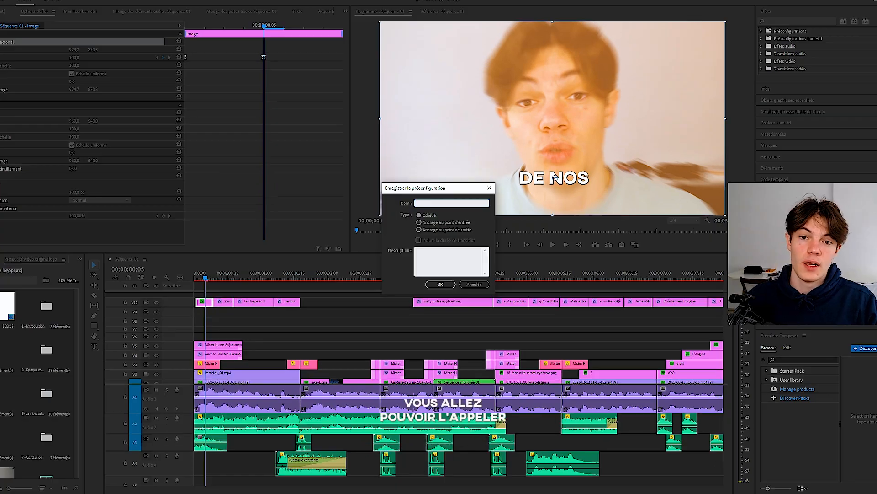
text(zoom ar)
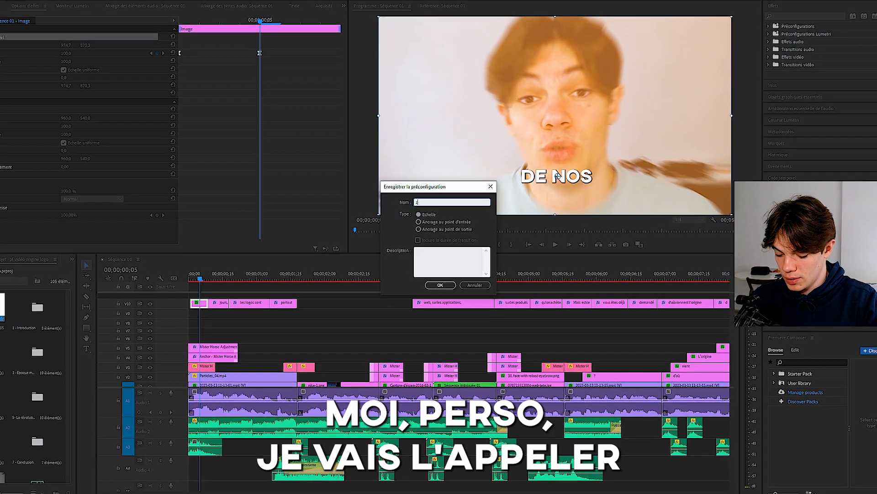
text(im)
text(ation texte)
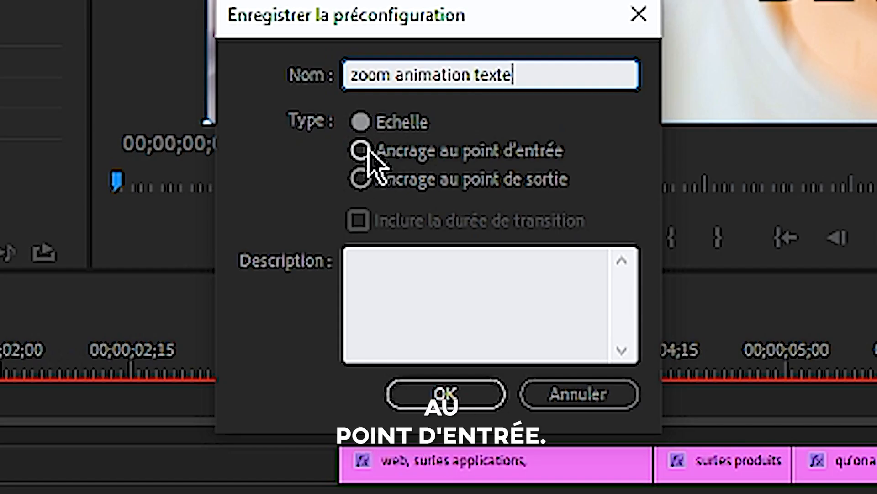
click(369, 151)
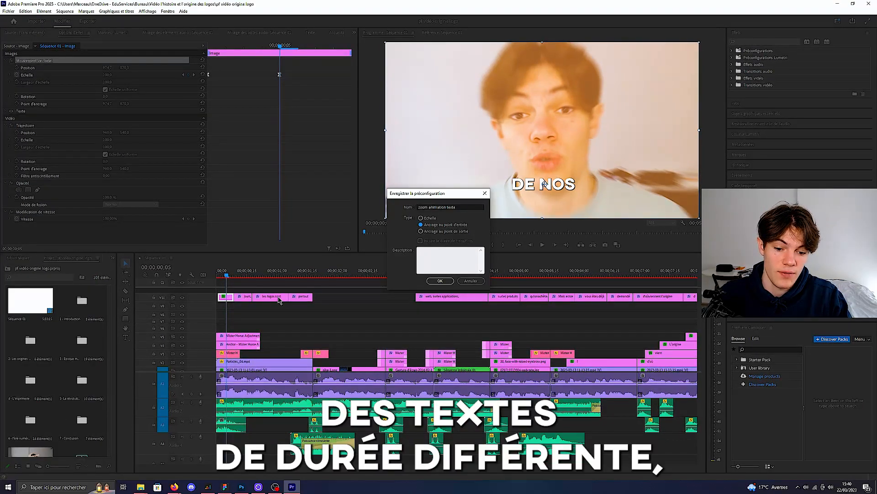
Apply the "zoom animation texte" preset to the three subtitle graphics following "DE NOS" and play the sequence from its start
drag(332, 293, 238, 302)
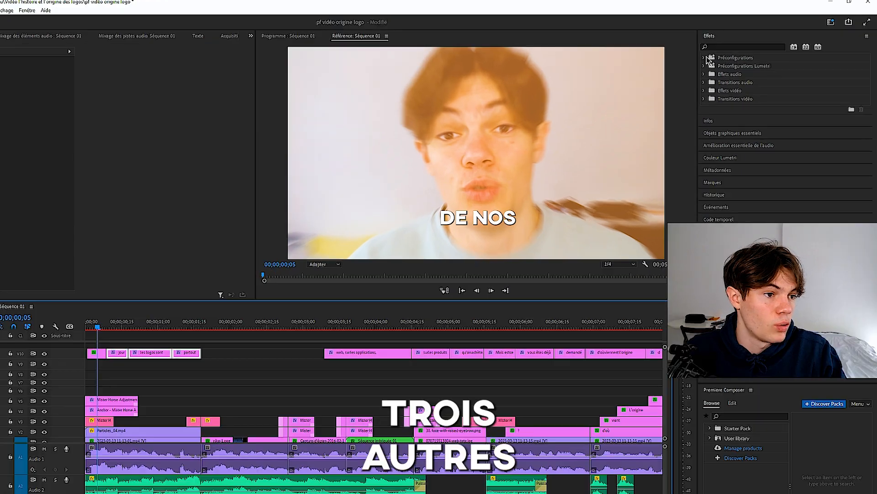
click(731, 51)
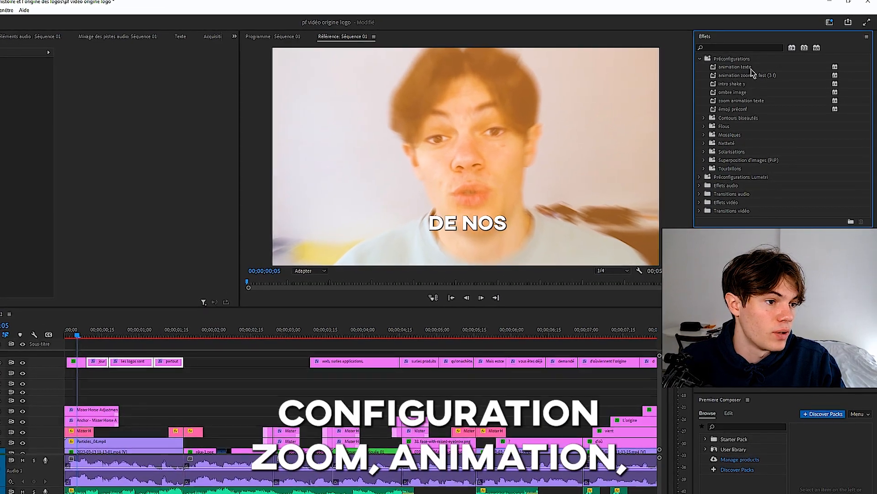
click(735, 100)
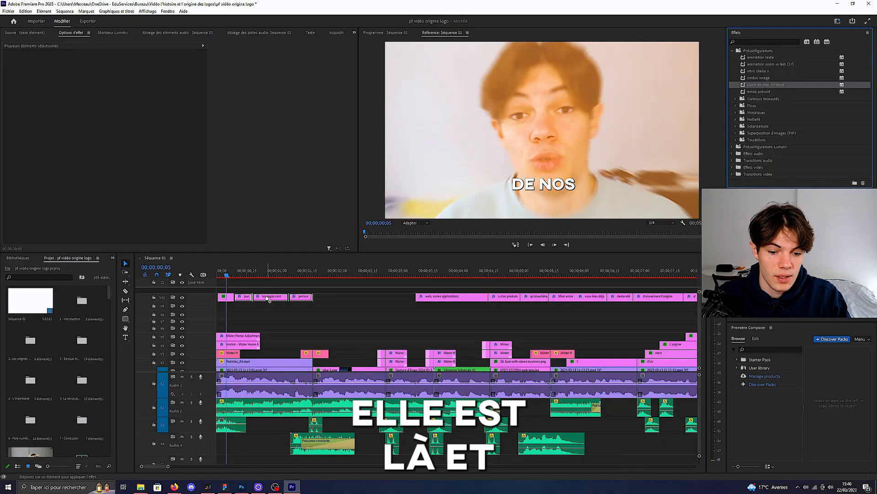
drag(269, 301, 269, 301)
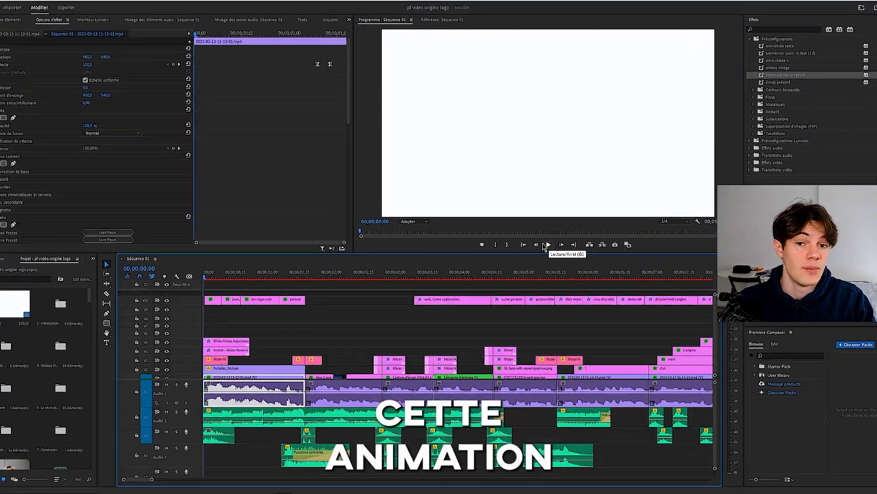
click(545, 246)
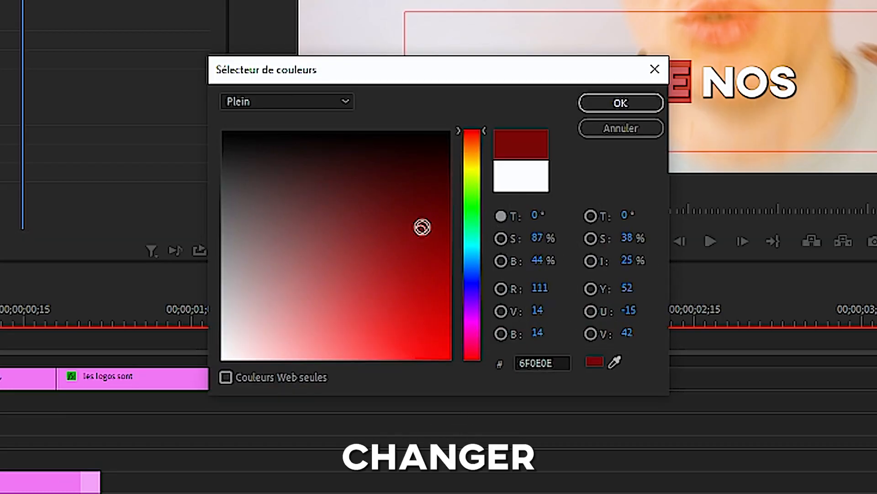
Set the fill colour of the word "DE" in the "DE NOS" subtitle to golden yellow
drag(422, 227, 429, 212)
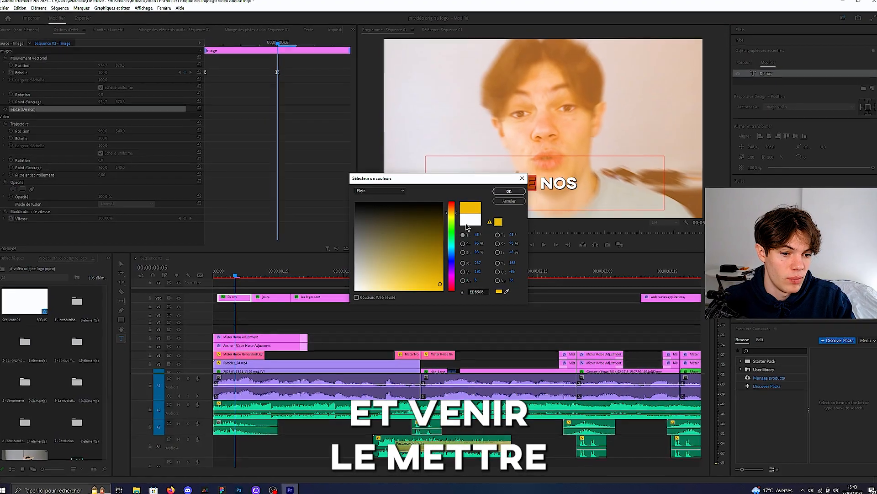
click(451, 213)
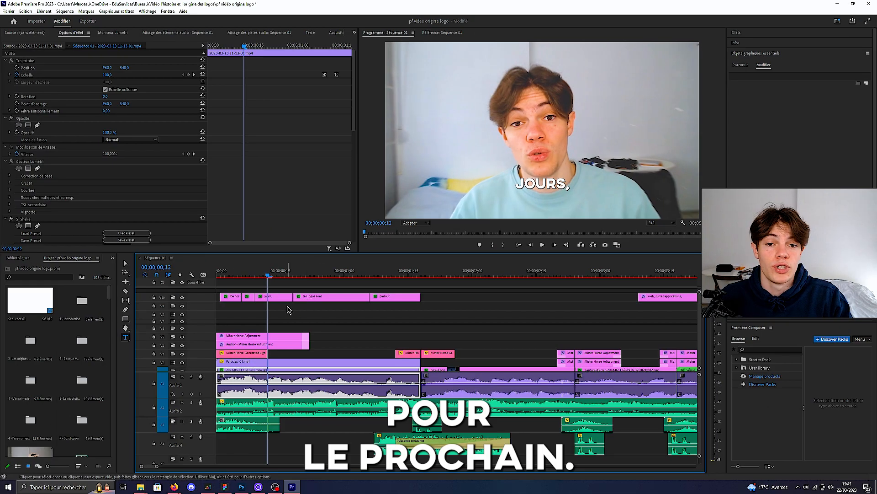
Review the word-by-word yellow highlighting in the "JOURS,", "LES LOGOS SONT" and "PARTOUT" subtitles
click(581, 200)
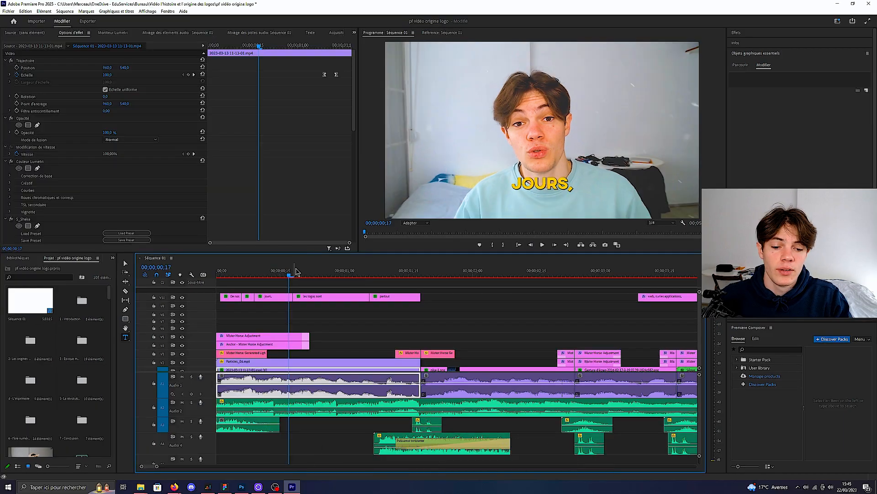
click(320, 277)
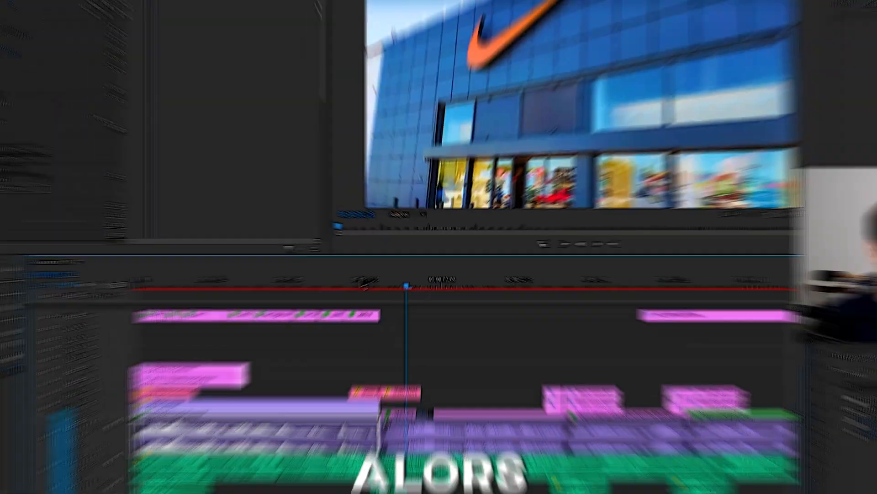
drag(364, 284, 382, 275)
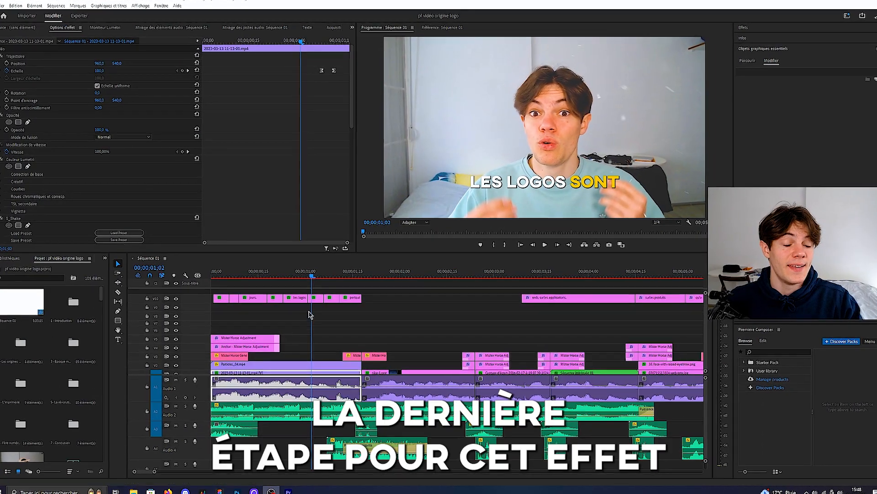
drag(318, 280, 322, 280)
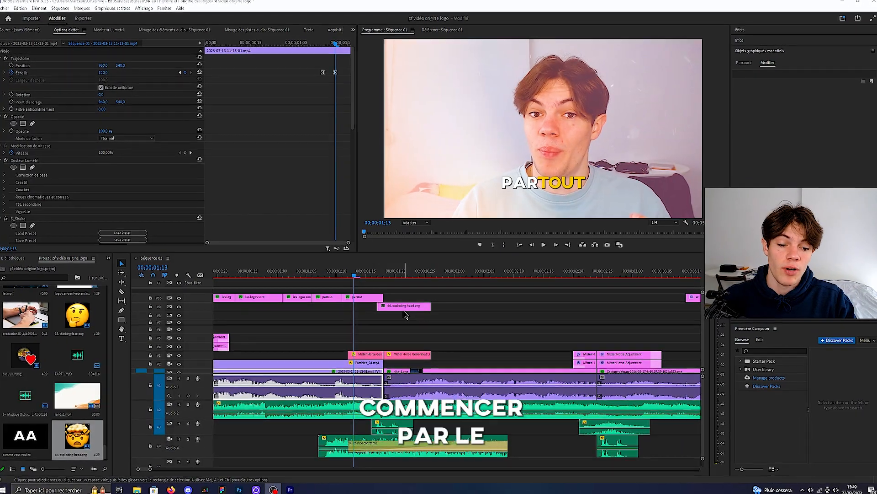
Place "66. exploding-head.png" on the track beneath the "partout" subtitles and apply the "zoom animation texte" preset to it
drag(82, 436, 374, 309)
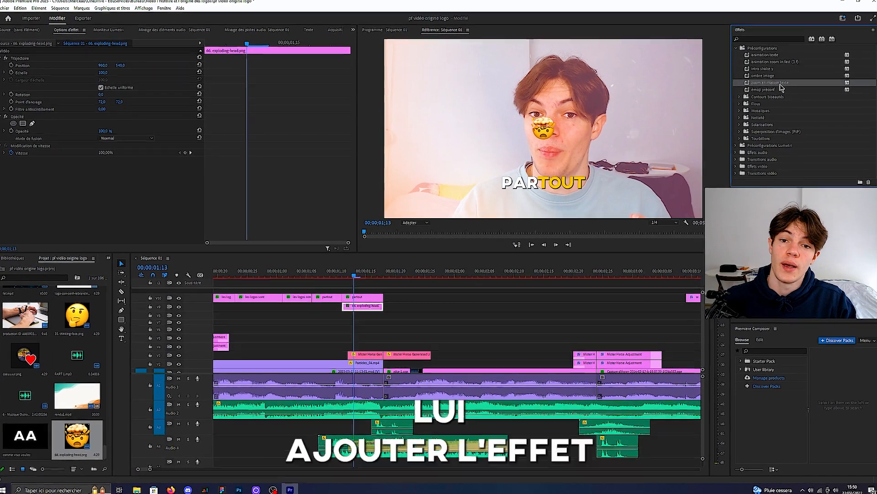
drag(785, 85, 444, 200)
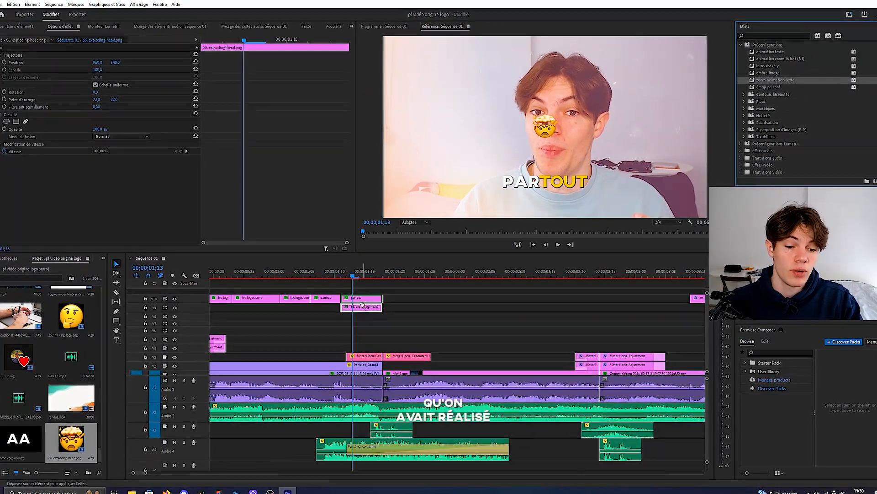
drag(363, 305, 364, 308)
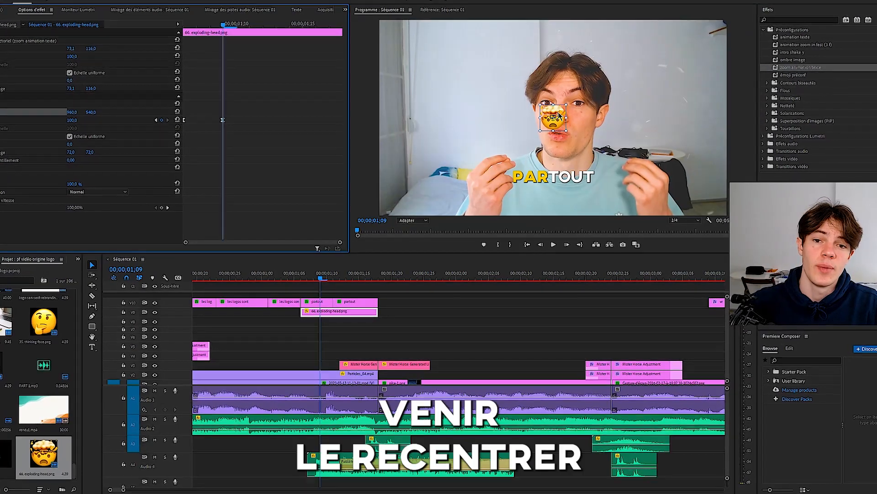
Position the exploding-head emoji just after the "PARTOUT" text, set its rotation to 10, and check its zoom animation
drag(557, 117, 602, 176)
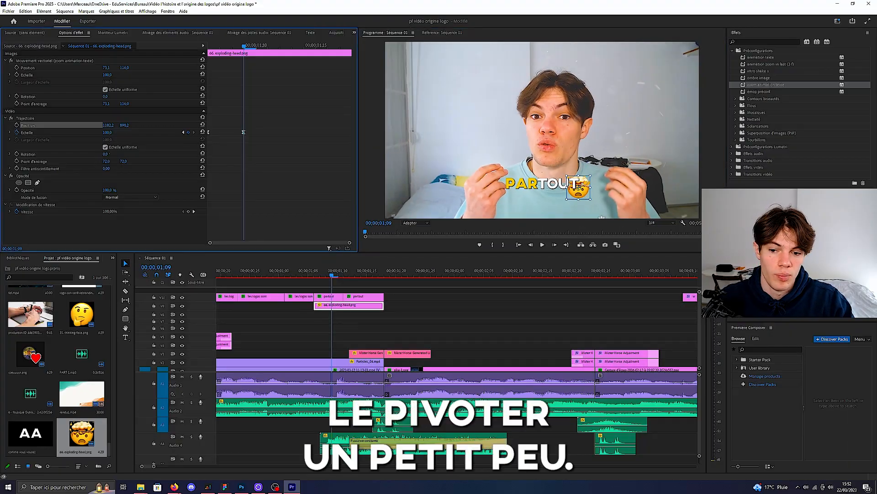
drag(106, 155, 108, 155)
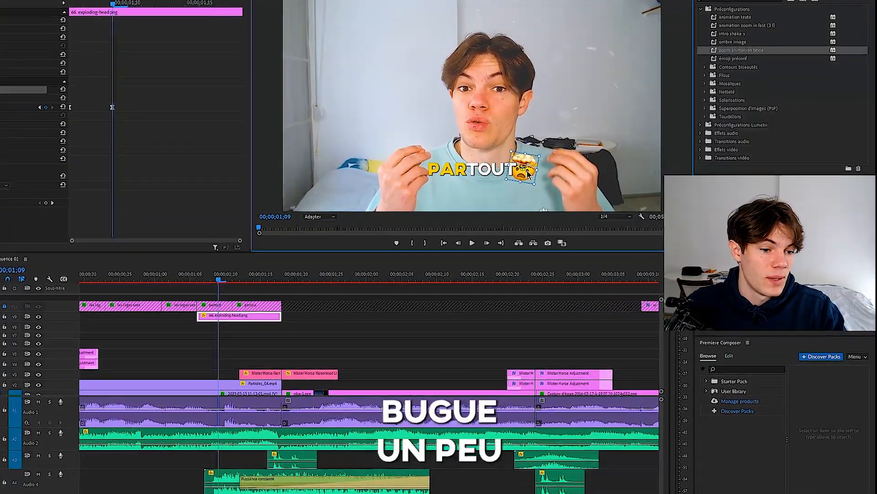
drag(551, 183, 542, 166)
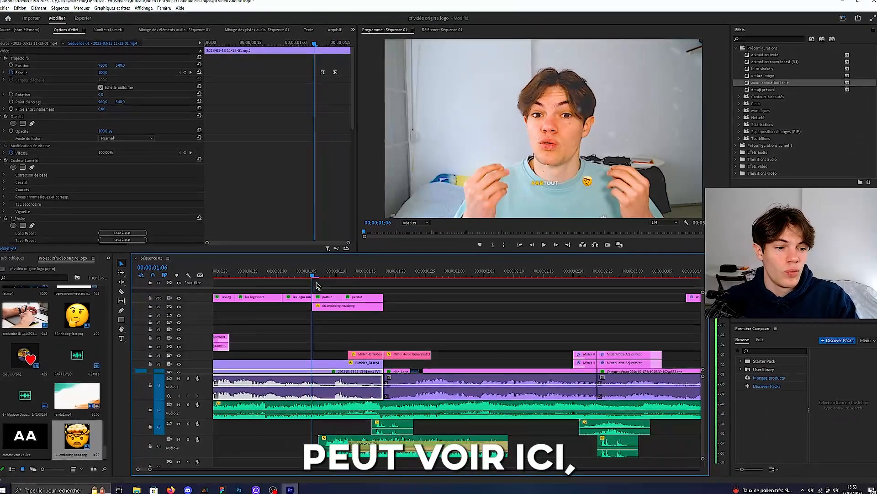
mouse_move(336, 289)
mouse_down()
mouse_move(320, 292)
mouse_move(329, 293)
mouse_up()
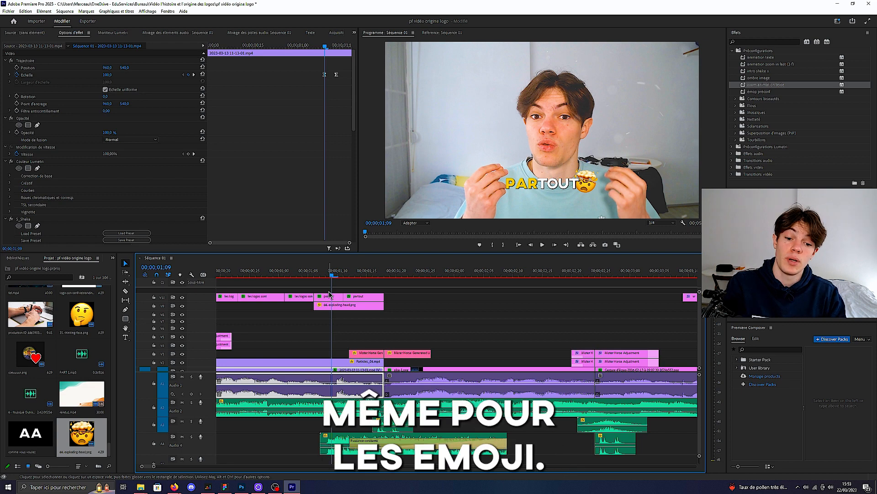
Move the exploding-head emoji's anchor point onto the centre of the "PARTOUT" text
click(333, 304)
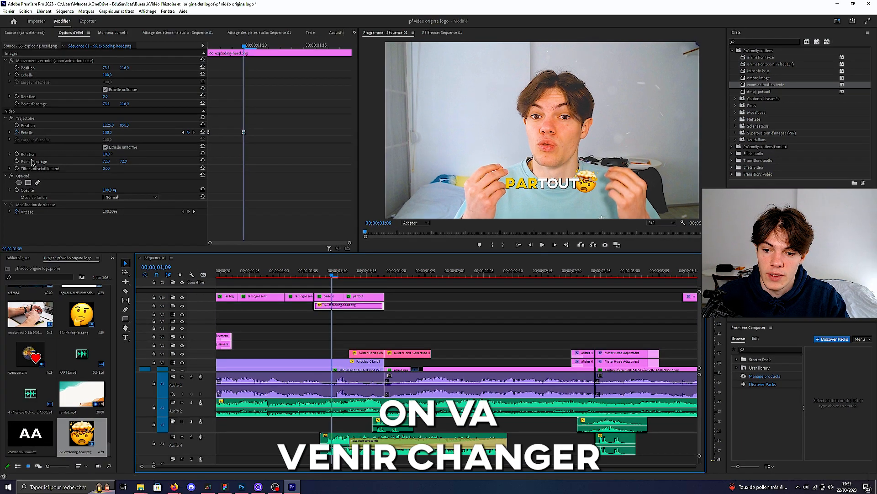
click(37, 162)
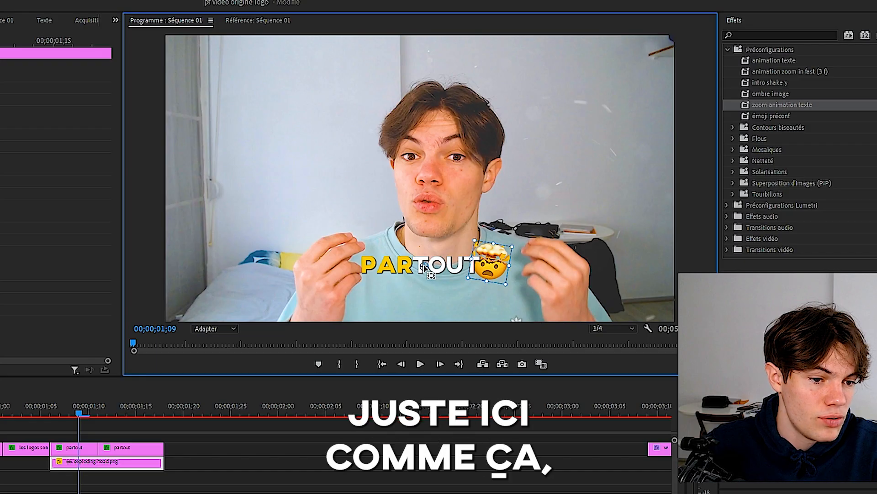
click(320, 276)
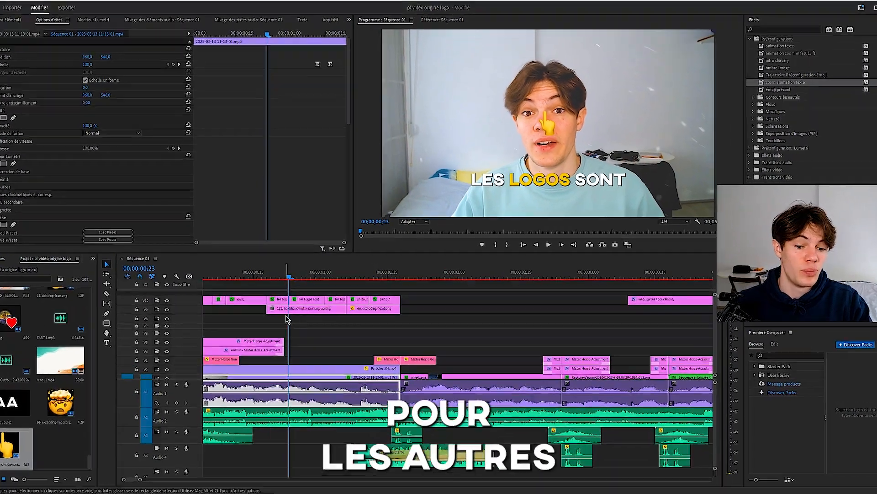
Select the pointing-up emoji clip and try nudging the emoji sideways in large increments beneath the "LES LOGOS SONT" subtitle
click(293, 308)
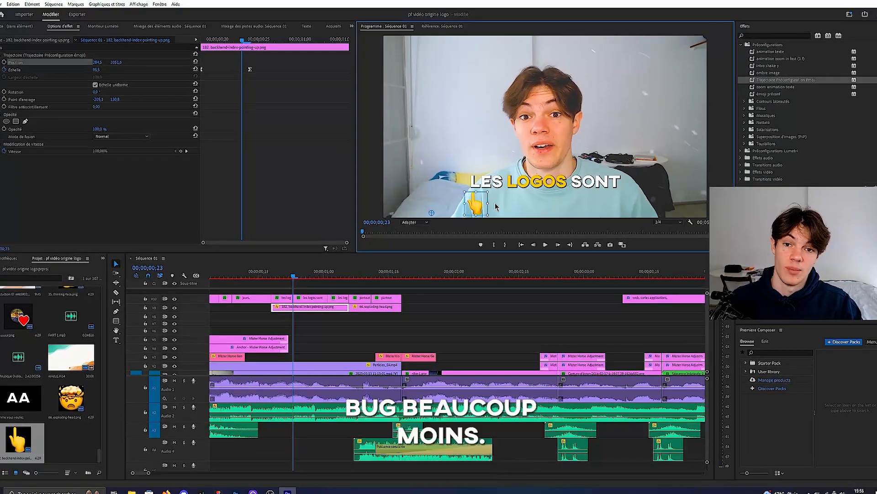
key(shift+Right)
key(shift+Right)
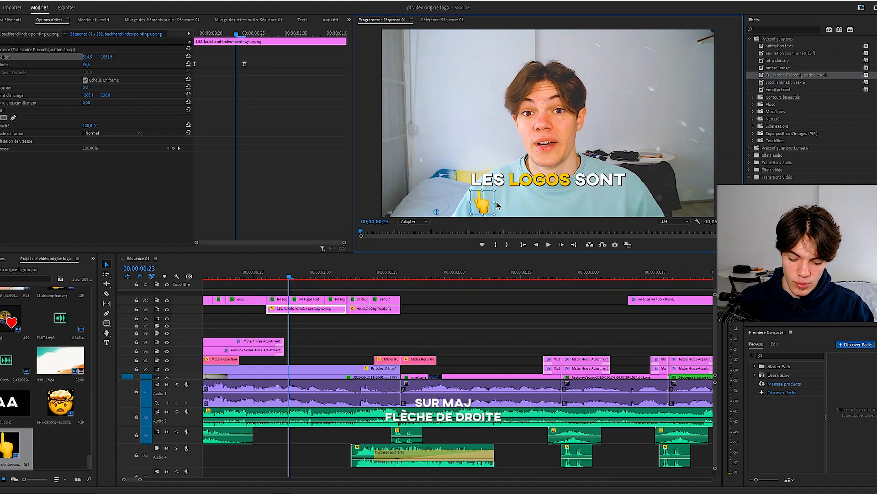
key(shift+Right)
key(shift+Right)
key(shift+Right)
key(shift+Right)
key(shift+Right)
key(shift+Right)
key(shift+Right)
key(shift+Right)
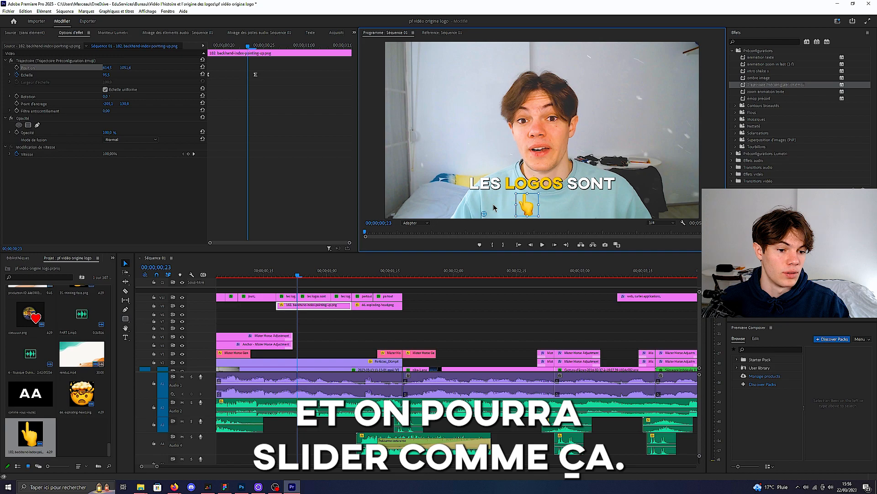
key(shift+Right)
key(shift+Right)
key(shift+Right)
key(shift+Right)
key(shift+Right)
key(shift+Right)
key(shift+Right)
key(shift+Right)
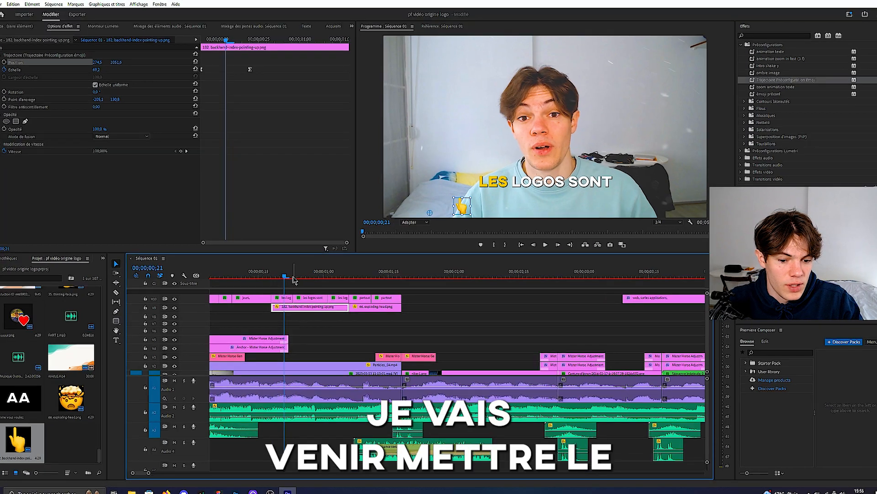
Move the pointing-up emoji's anchor point onto the centre of the "LES LOGOS SONT" text at 00;00;00;24
click(297, 276)
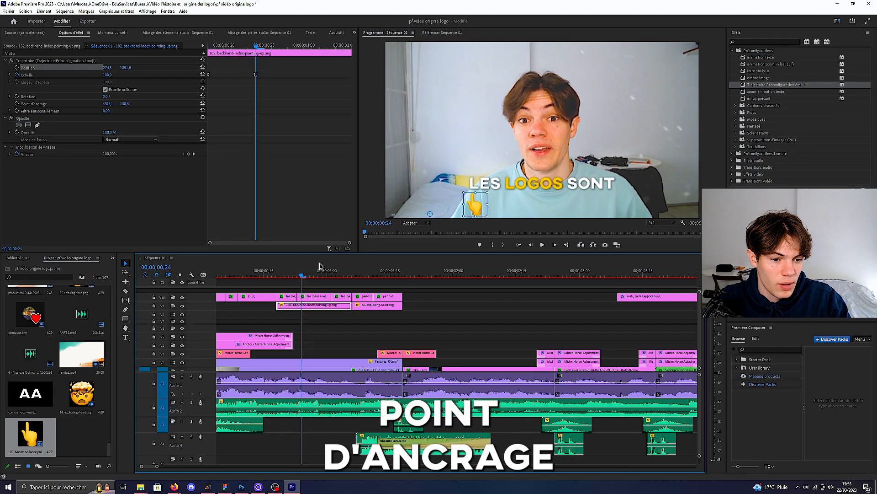
drag(430, 214, 546, 185)
drag(547, 183, 548, 184)
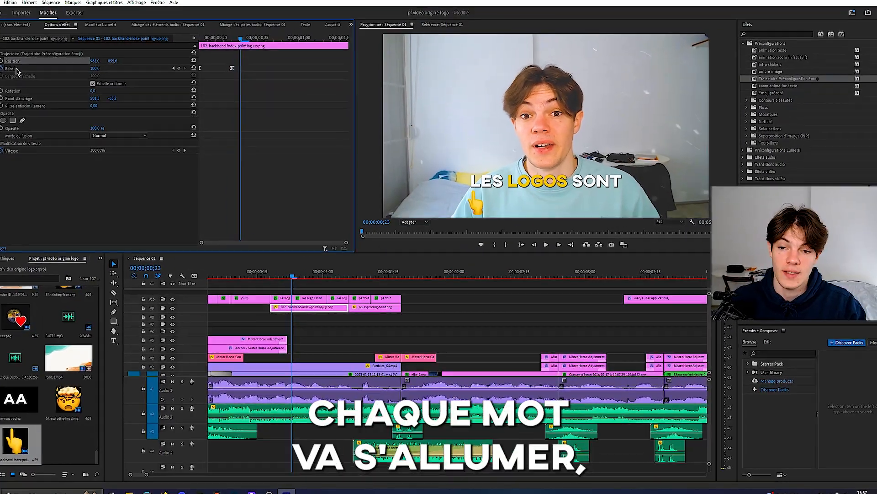
Slide the pointing-up emoji horizontally beneath the "LES LOGOS SONT" subtitle to follow the highlighted words
click(17, 68)
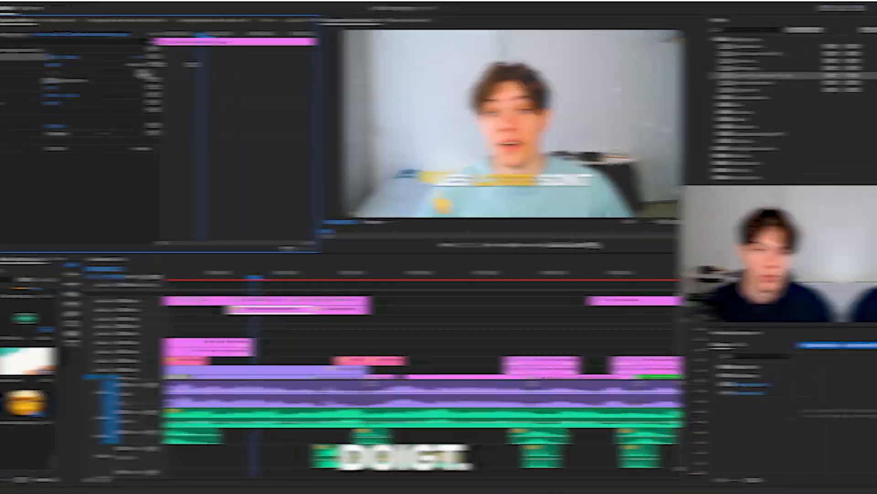
drag(476, 208, 571, 208)
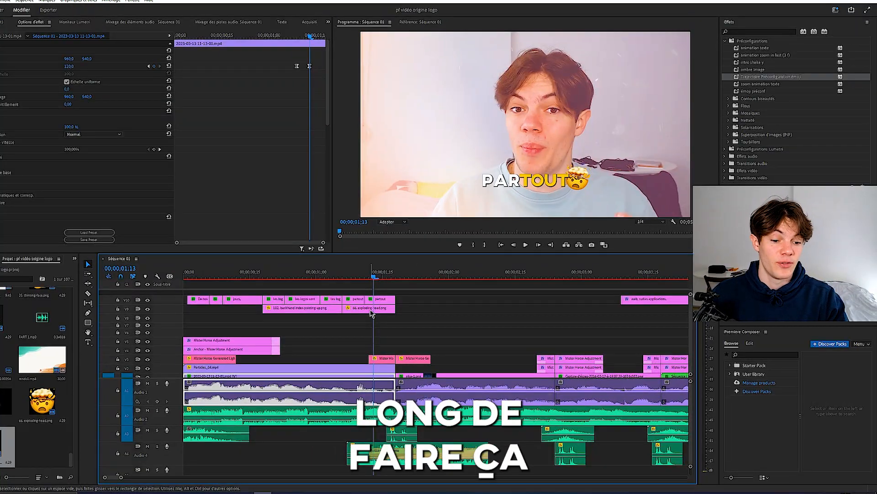
click(373, 313)
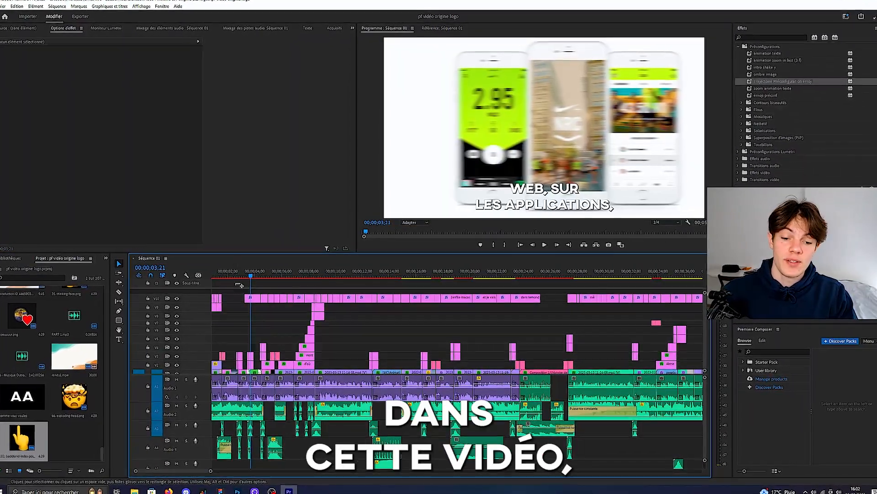
Select the run of subtitle clips starting at "web, sur les applications," and apply the "animation zoom in fast (3 f)" preset to them
drag(240, 283, 430, 302)
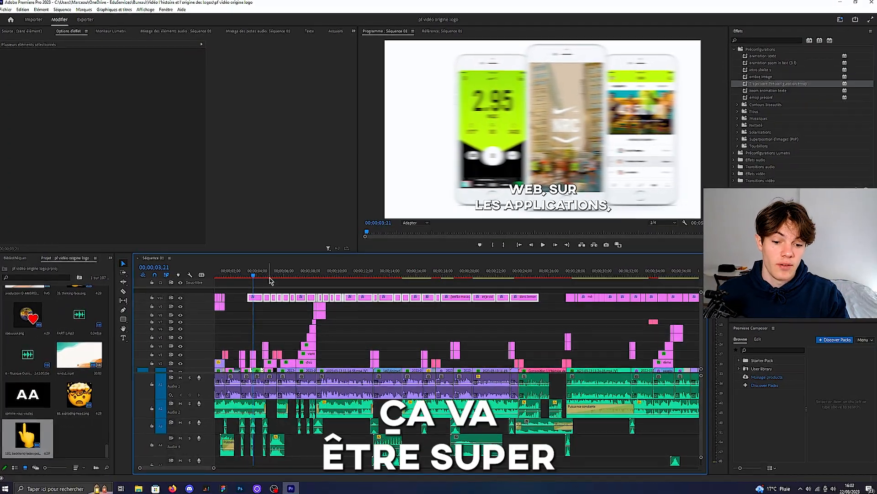
drag(234, 287, 556, 299)
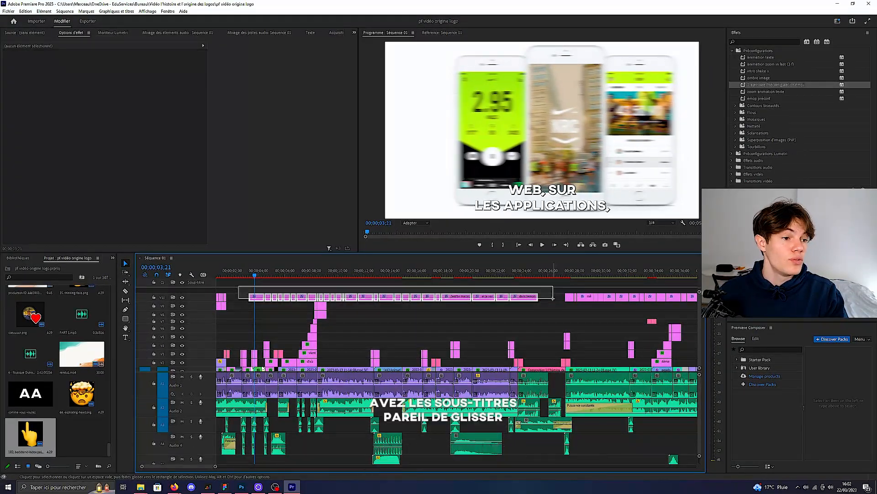
drag(771, 64, 343, 299)
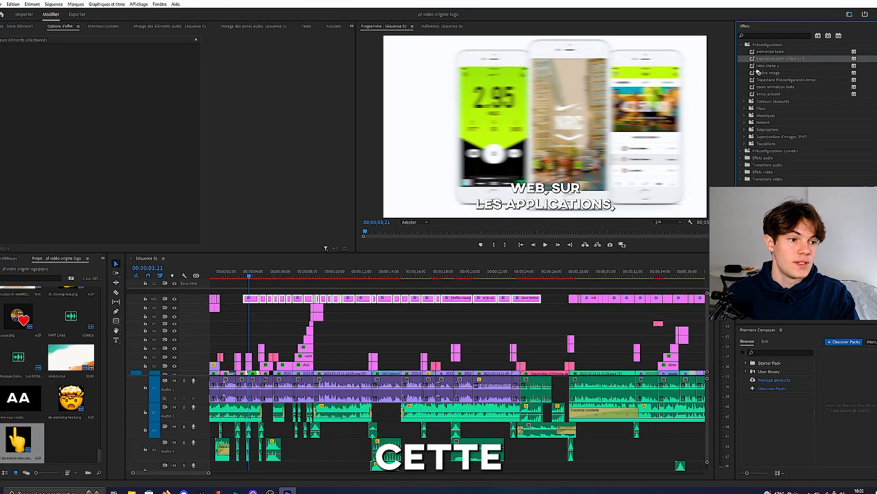